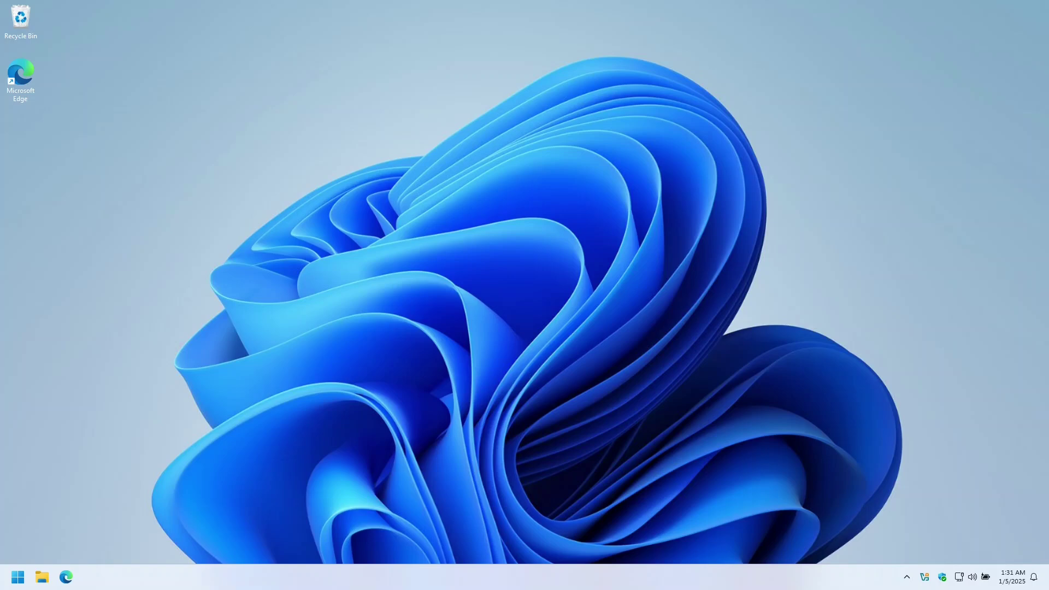
- Shrink C: by the maximum amount in Disk Management, freeing 1730.19 GB unallocated on Disk 0
right_click(10, 582)
left_click(49, 370)
right_click(208, 277)
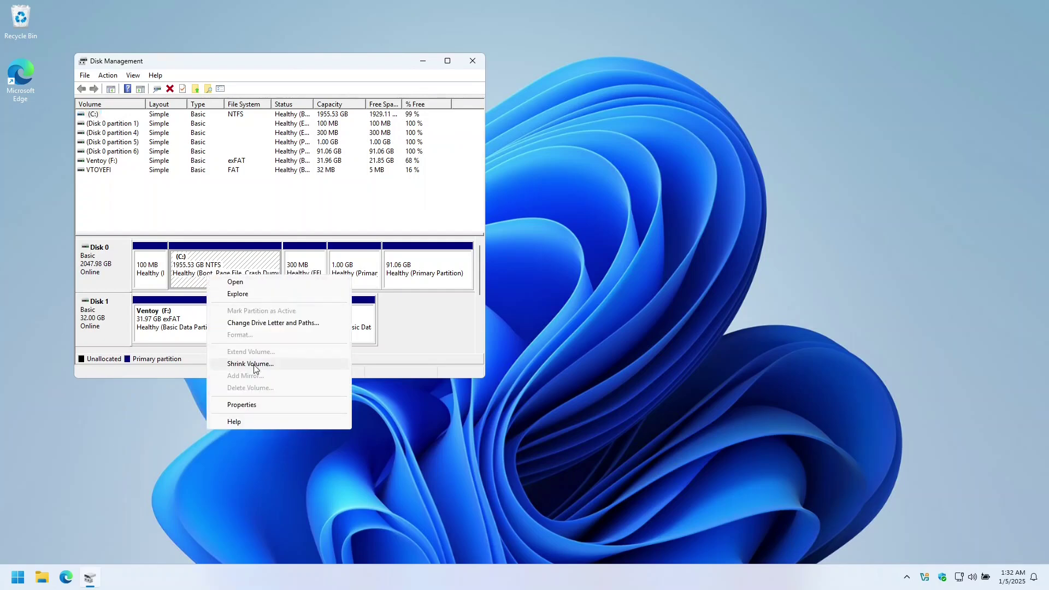
left_click(254, 364)
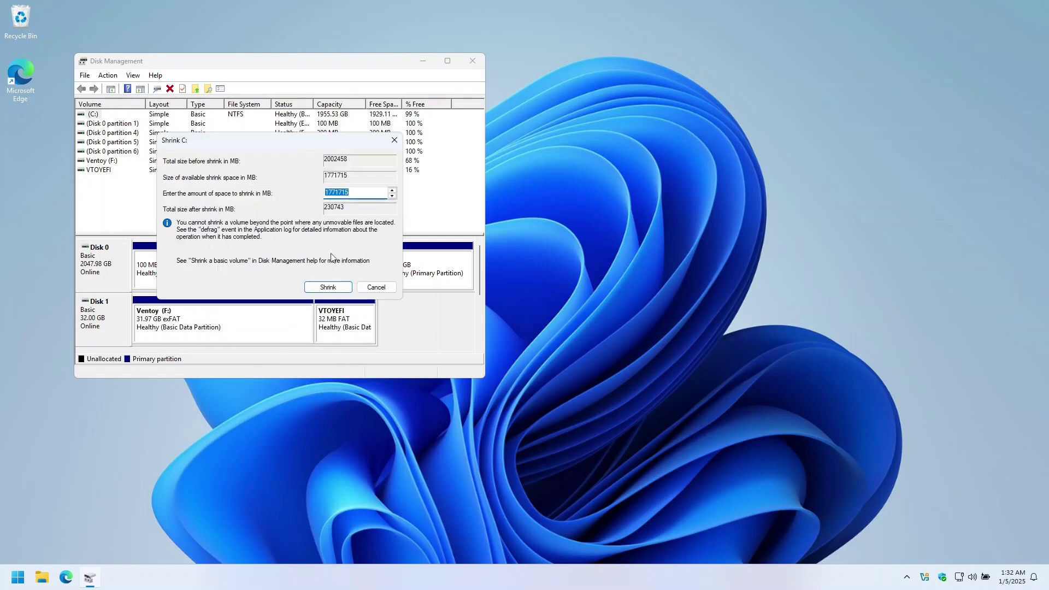
left_click(328, 288)
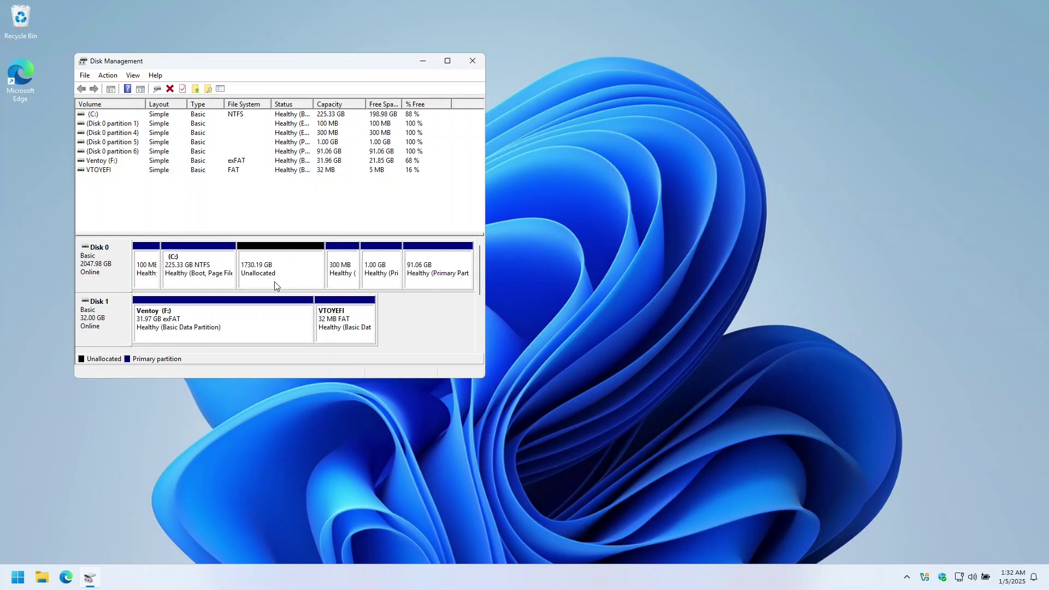
left_click(275, 280)
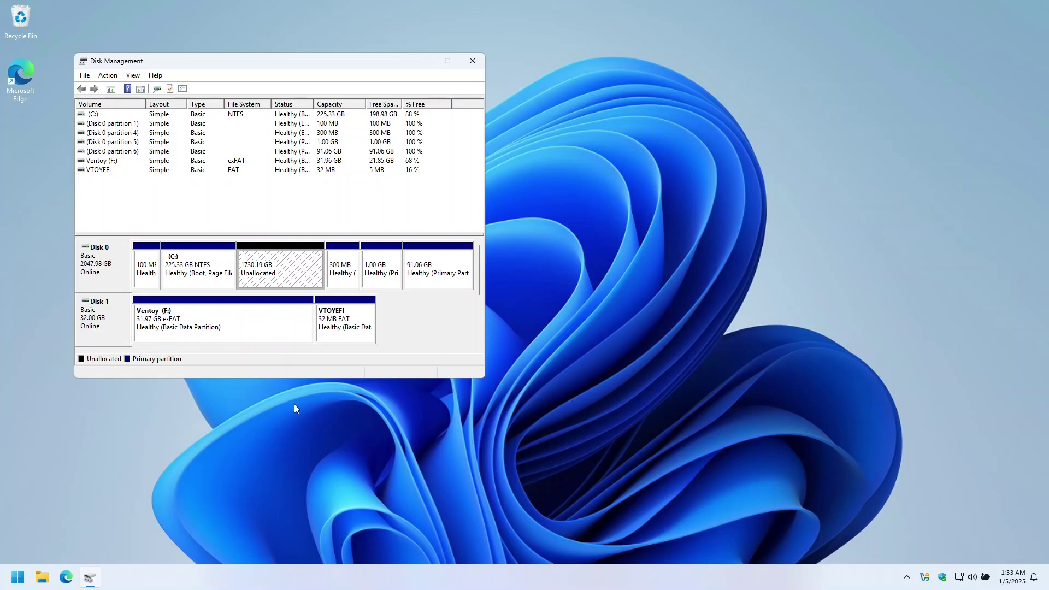
- Search 'linux mint' and download the Cinnamon Edition ISO from the Dimension Data mirror
left_click(66, 578)
type("linux mi")
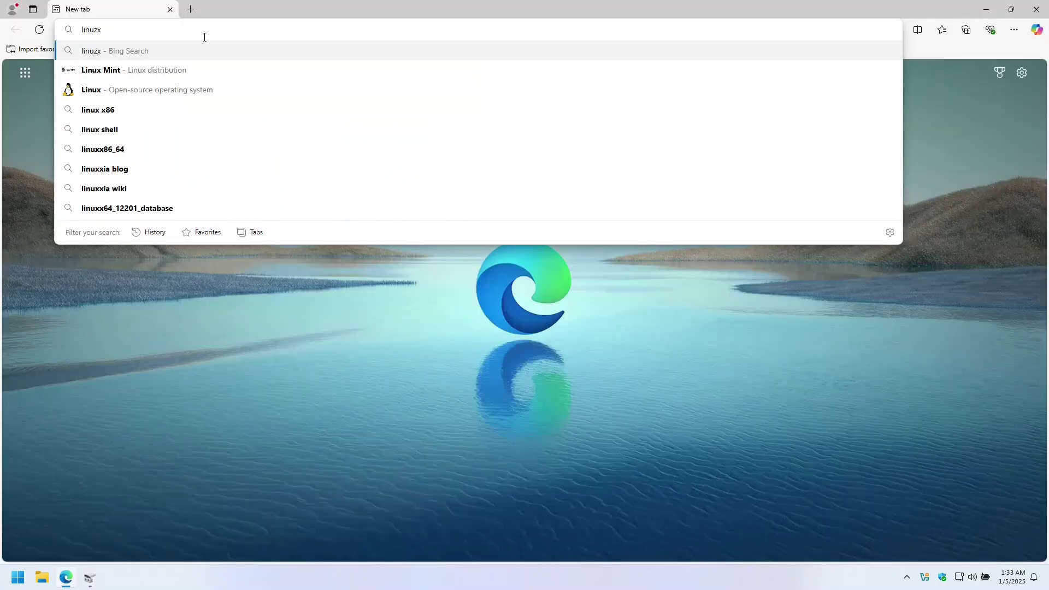
type("nt")
key("Return")
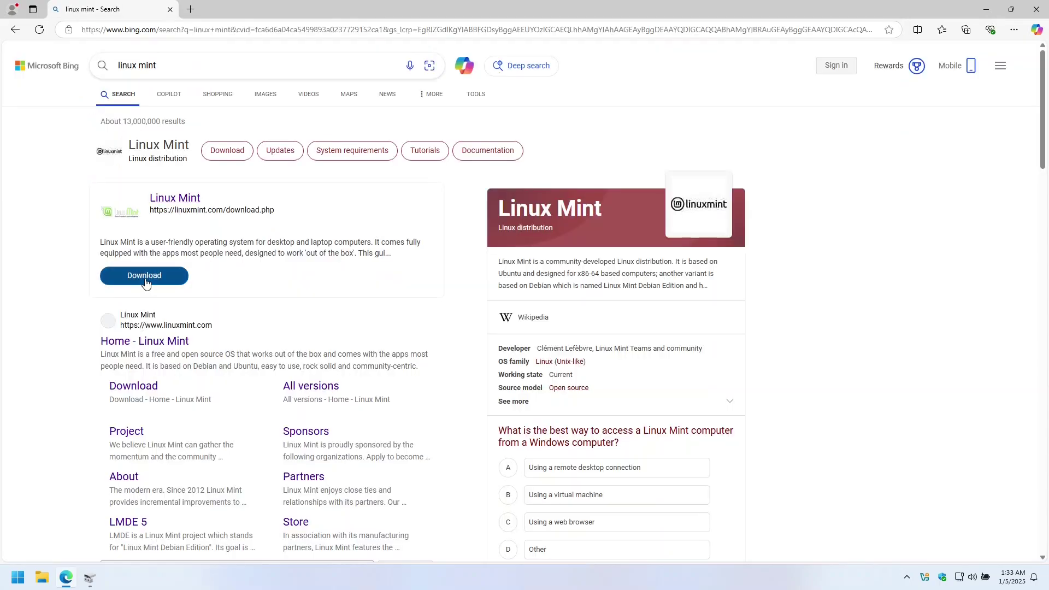
left_click(144, 276)
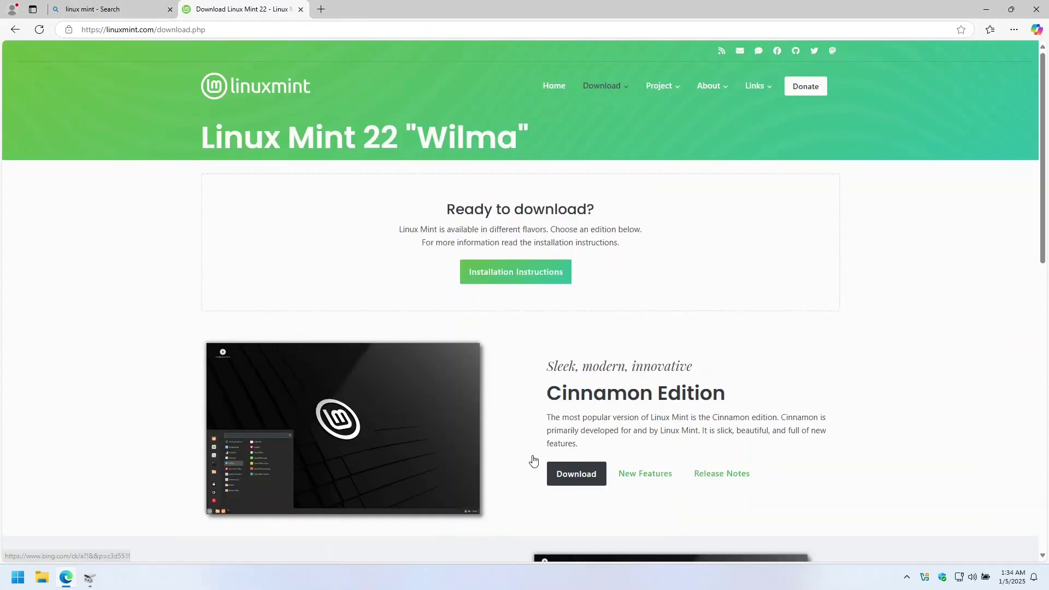
left_click(570, 475)
scroll(552, 454, "down", 10)
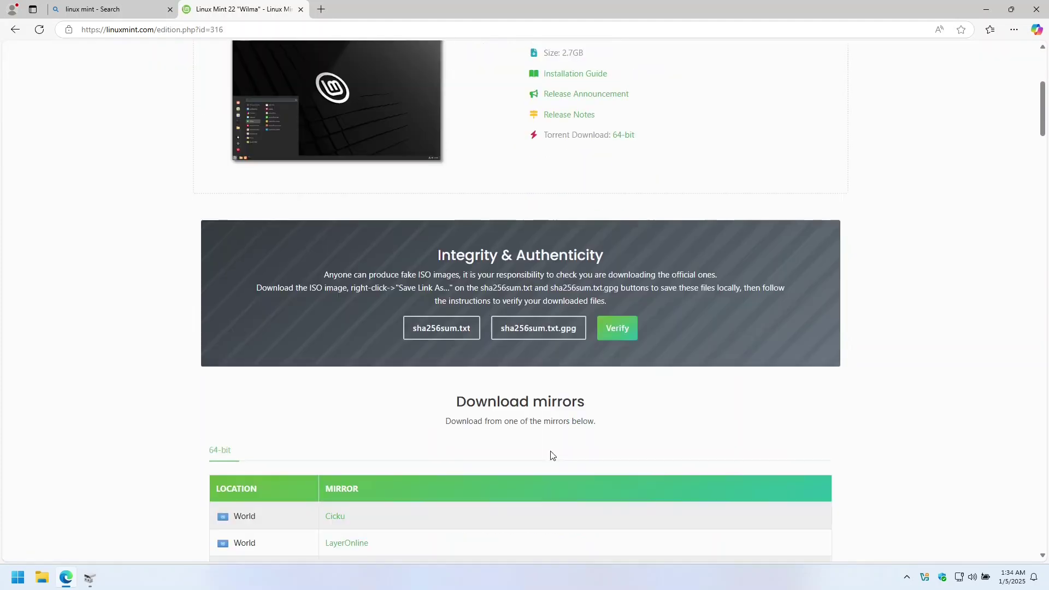
scroll(551, 455, "down", 15)
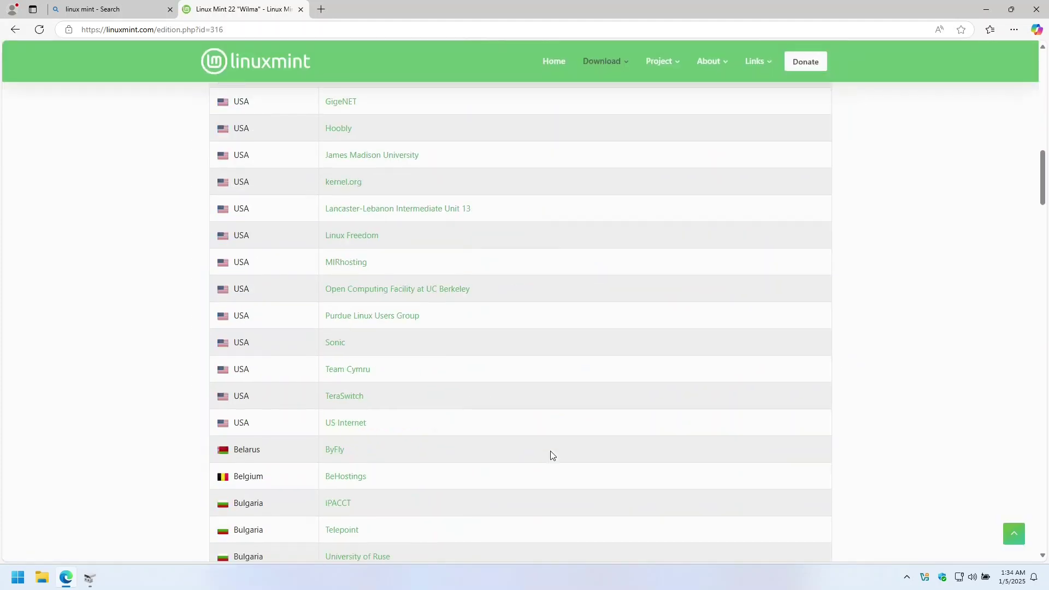
scroll(550, 455, "down", 20)
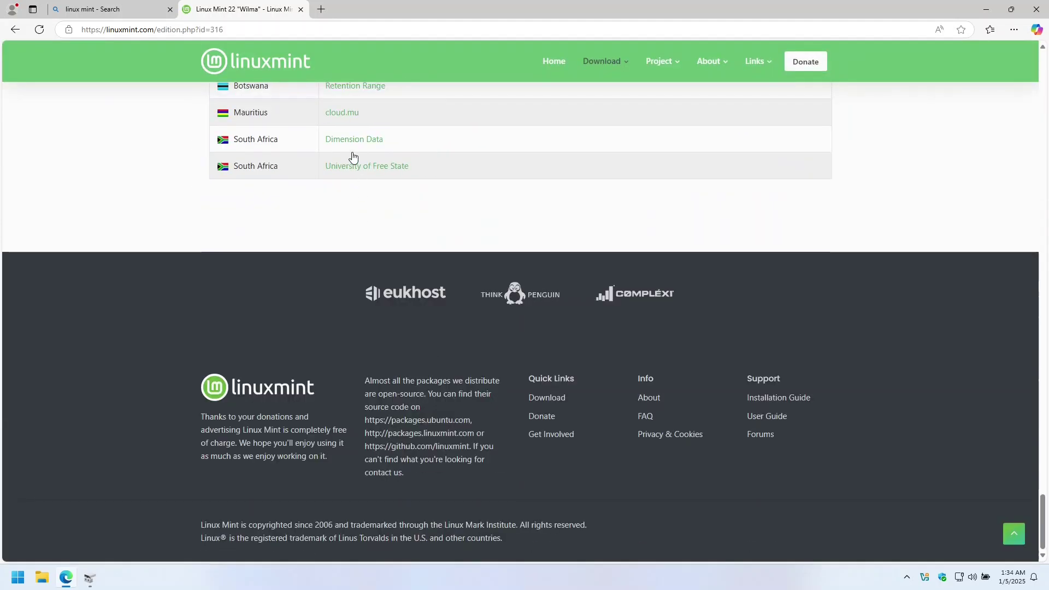
left_click(350, 148)
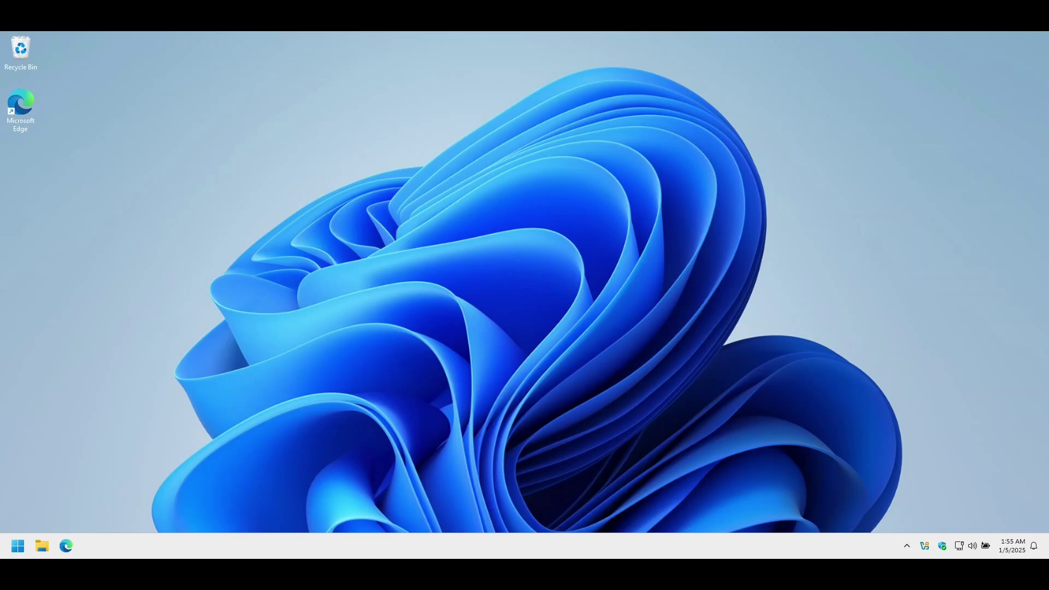
- Reopen the browser and go to the official Rufus website, rufus.ie
left_click(66, 545)
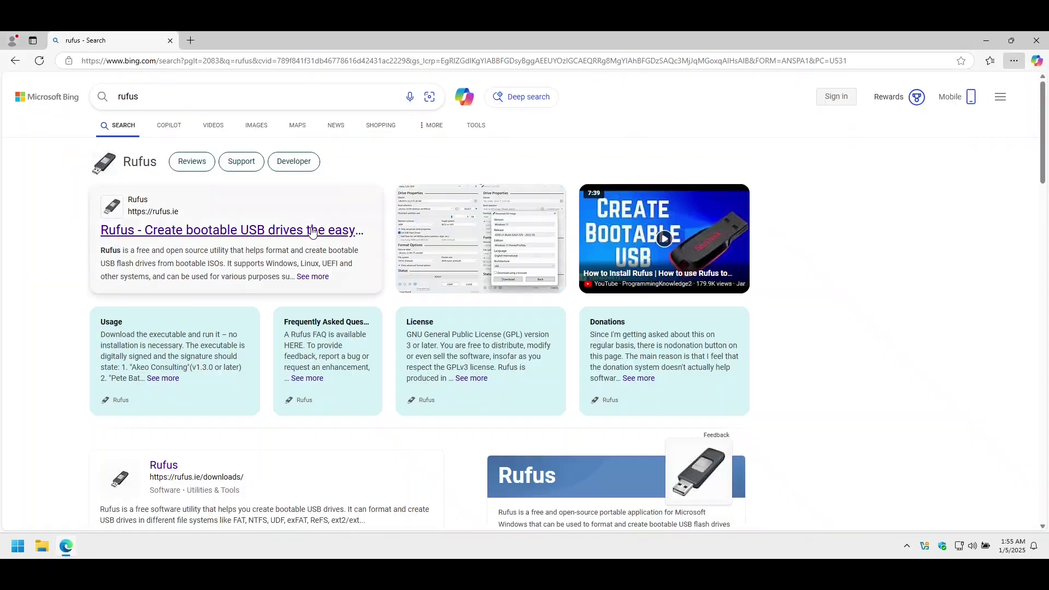
left_click(321, 234)
scroll(321, 246, "down", 12)
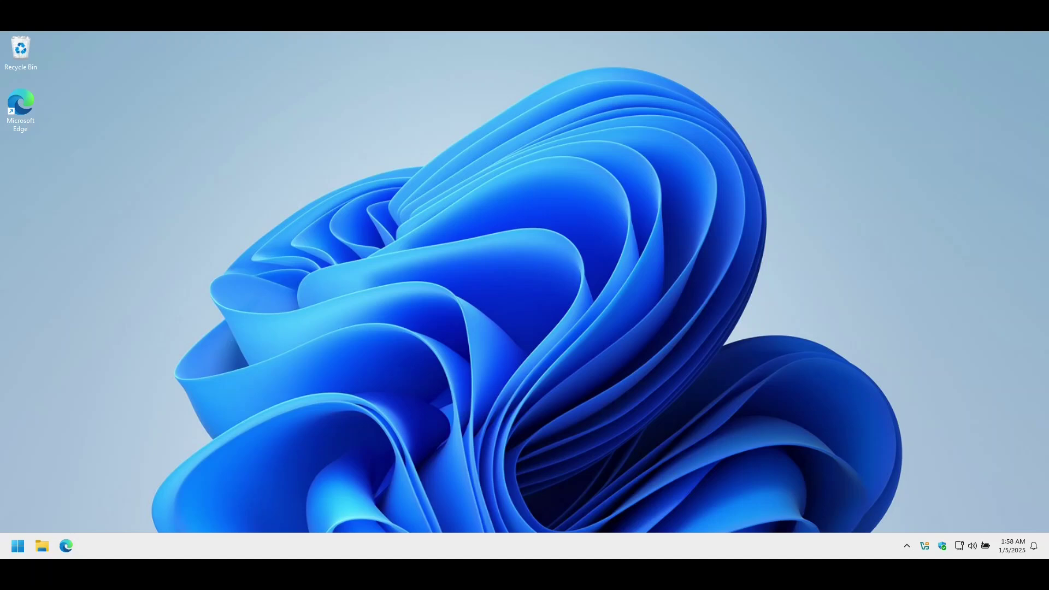
- Run rufus-4.6.exe from the Downloads folder and allow it through the permission prompt
left_click(42, 546)
left_click(267, 269)
double_click(352, 225)
left_click(447, 377)
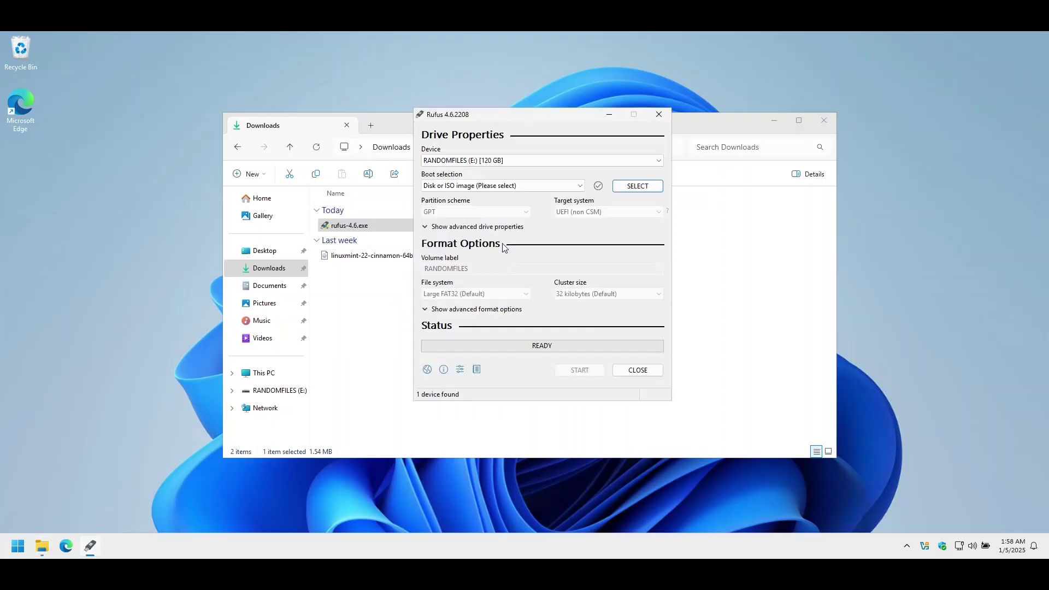
- Write linuxmint-22-cinnamon-64bit.iso to the USB drive in ISOHybrid mode, erasing its data
left_click(638, 186)
double_click(580, 224)
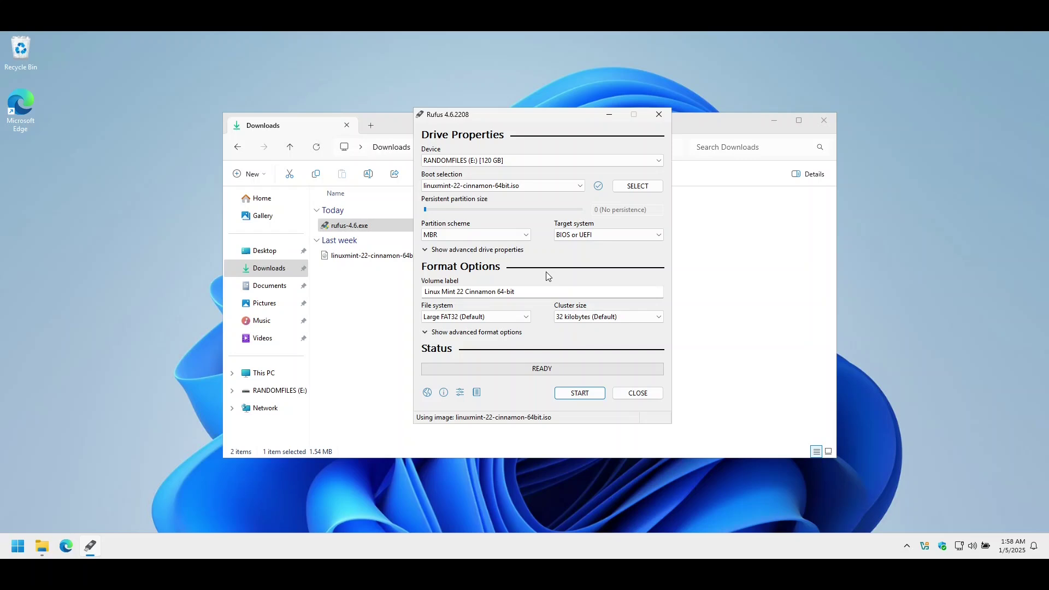
left_click(575, 398)
left_click(594, 341)
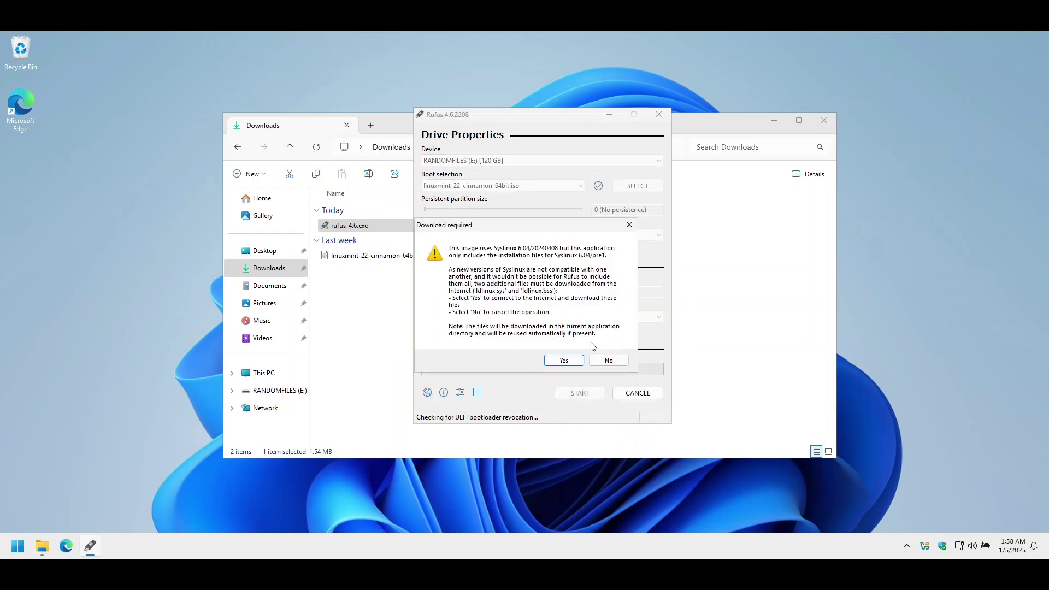
left_click(563, 358)
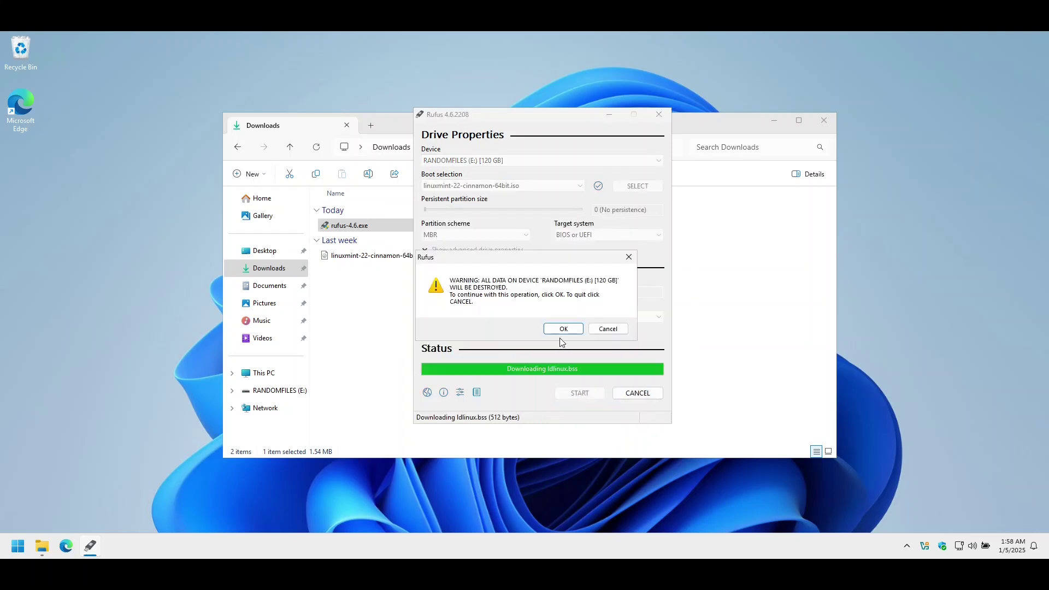
left_click(559, 336)
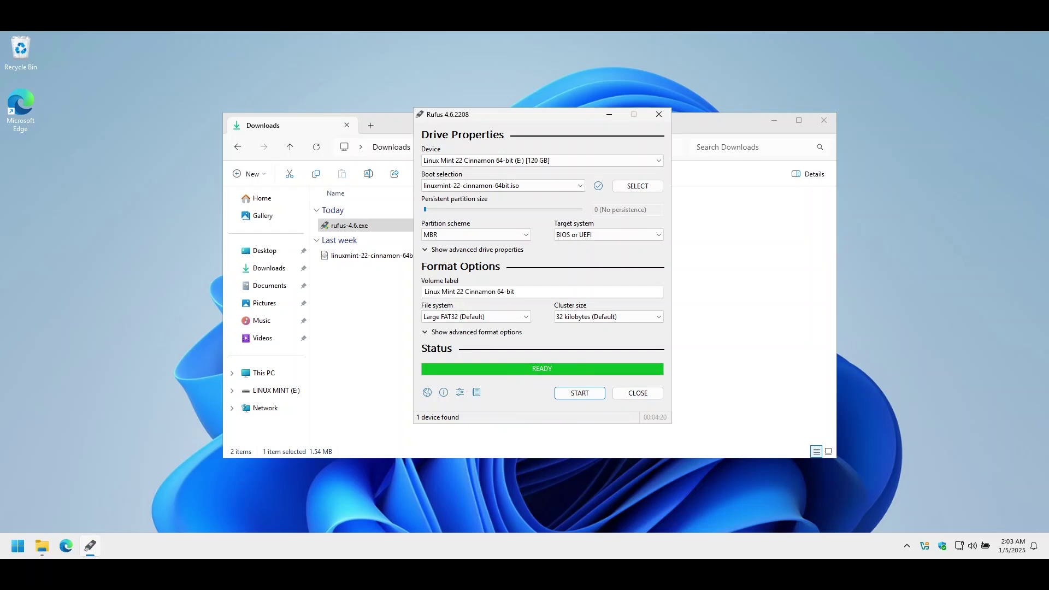
- Close Rufus, safely eject the LINUX MINT (E:) drive, and bring up the Start menu
left_click(637, 392)
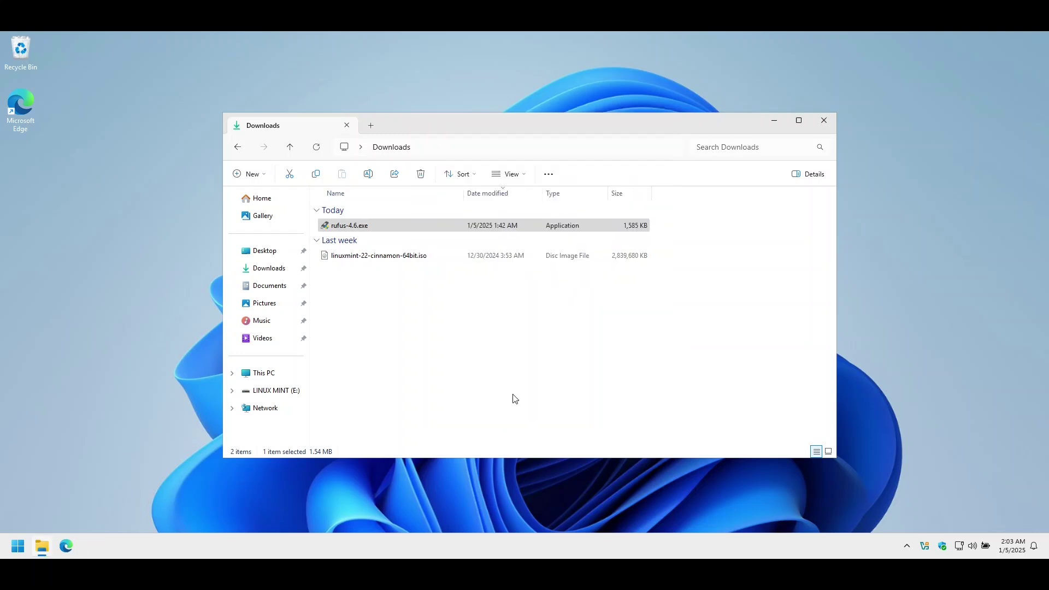
left_click(906, 545)
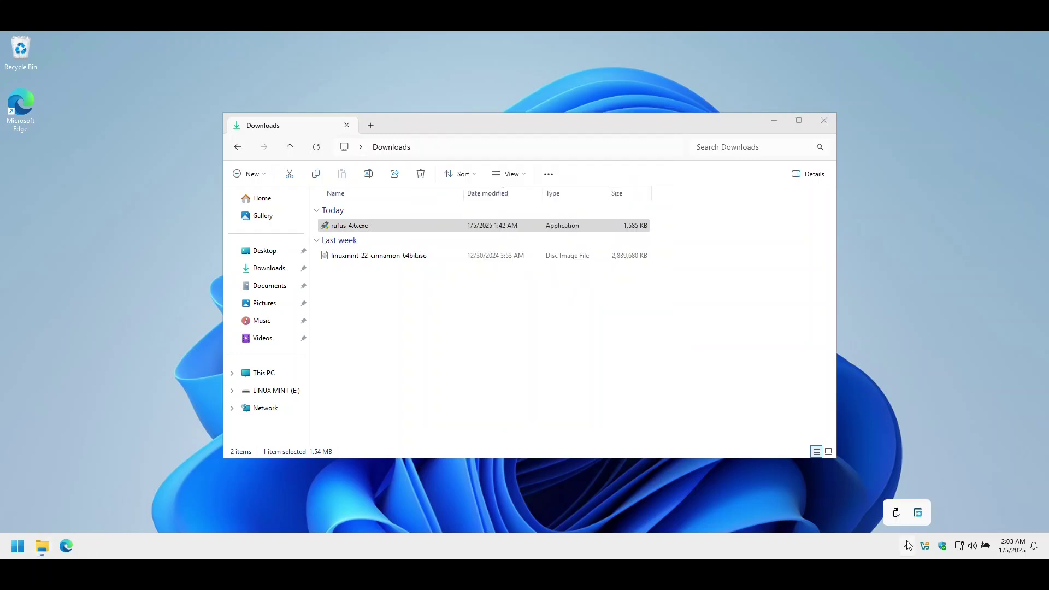
left_click(897, 516)
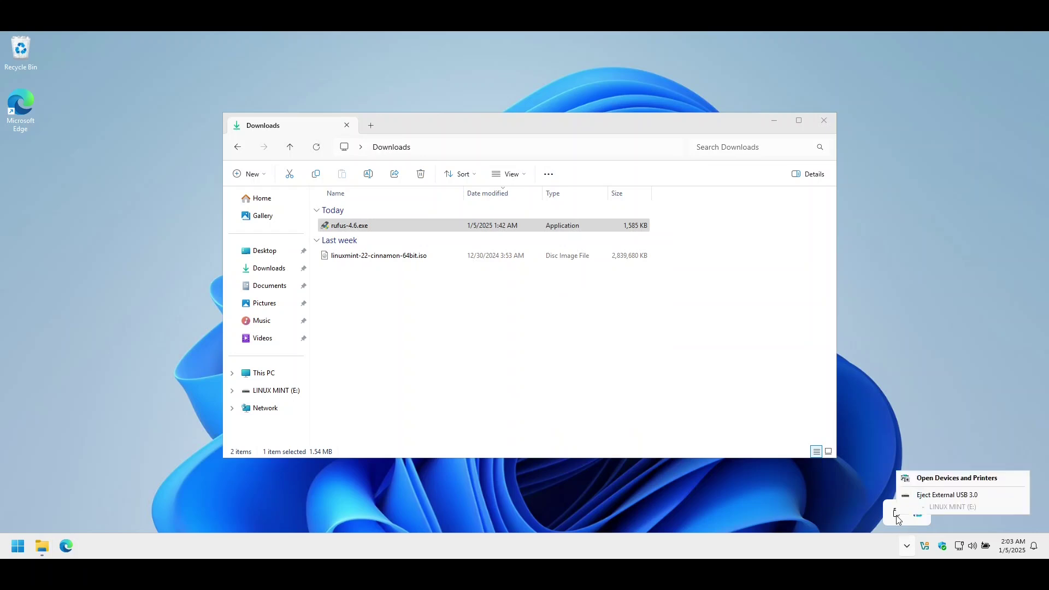
left_click(947, 494)
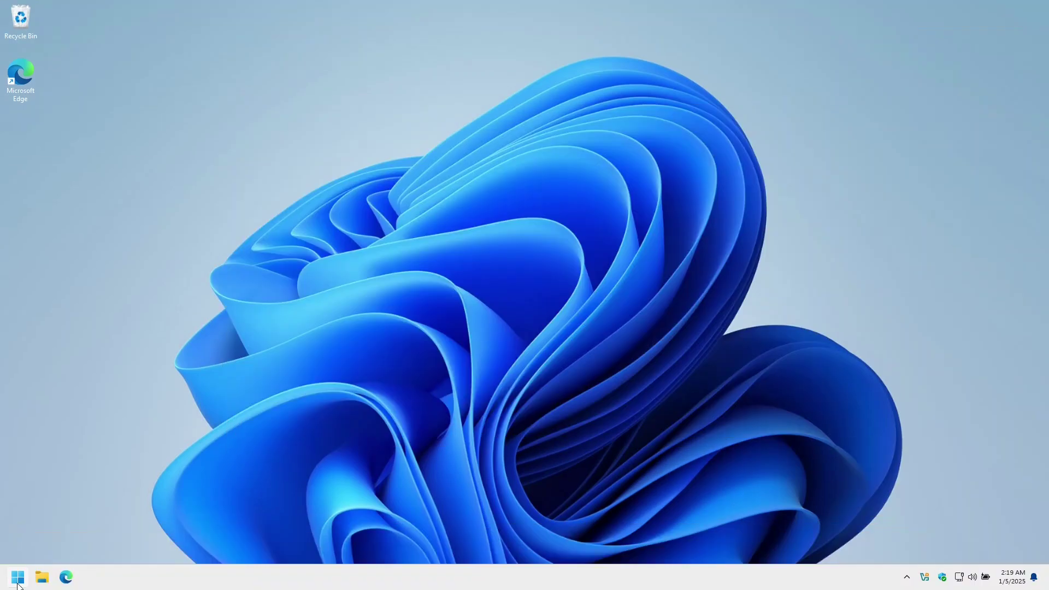
key("super")
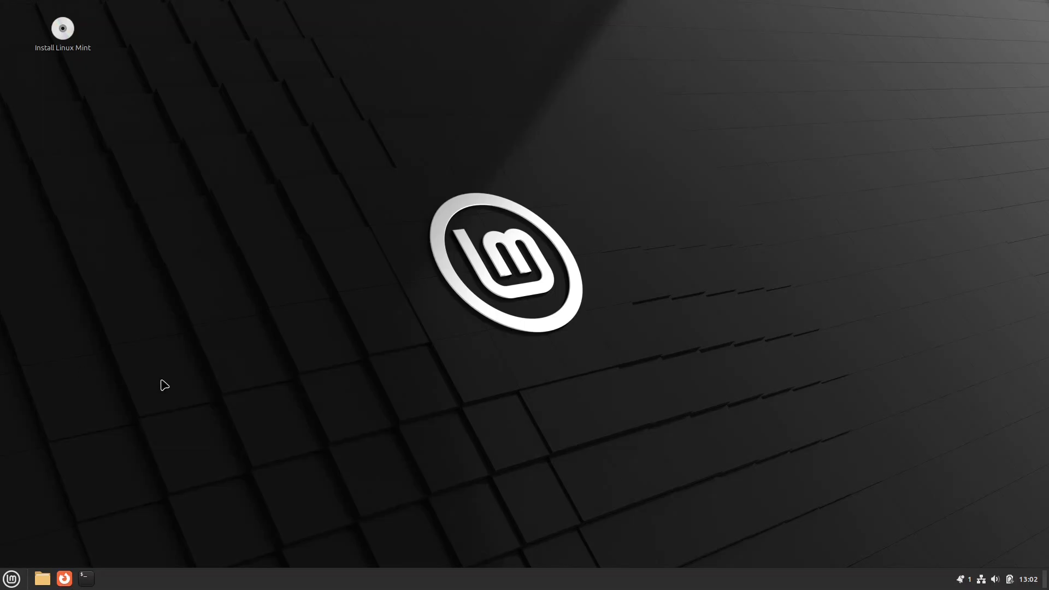
- Launch GParted by searching 'gpar' in the application menu
left_click(15, 582)
type("gpar")
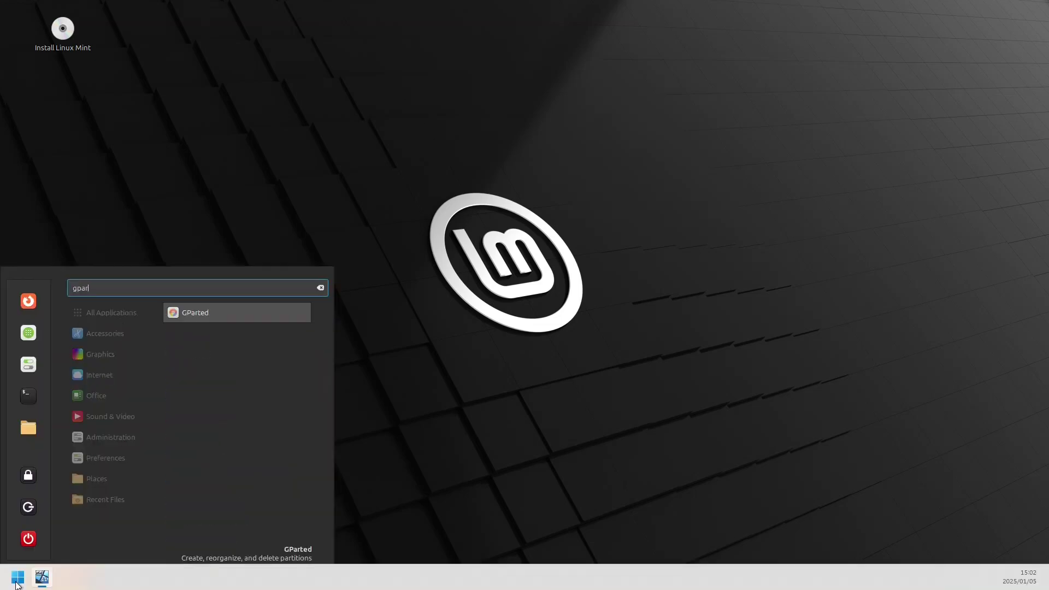
key("Return")
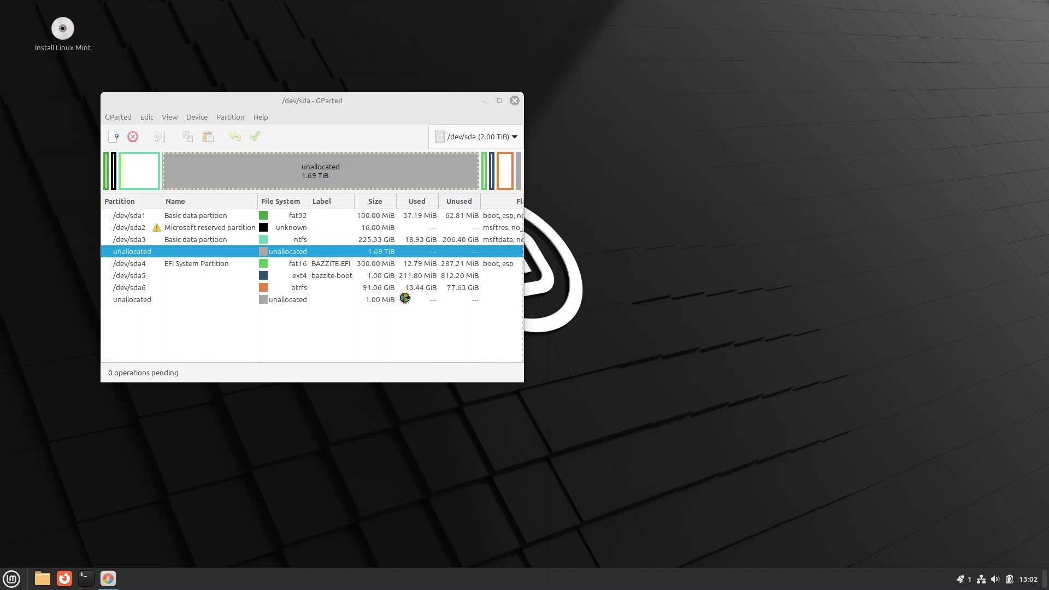
- Queue moving the EFI partition sda4 and partition sda5 all the way left
right_click(318, 265)
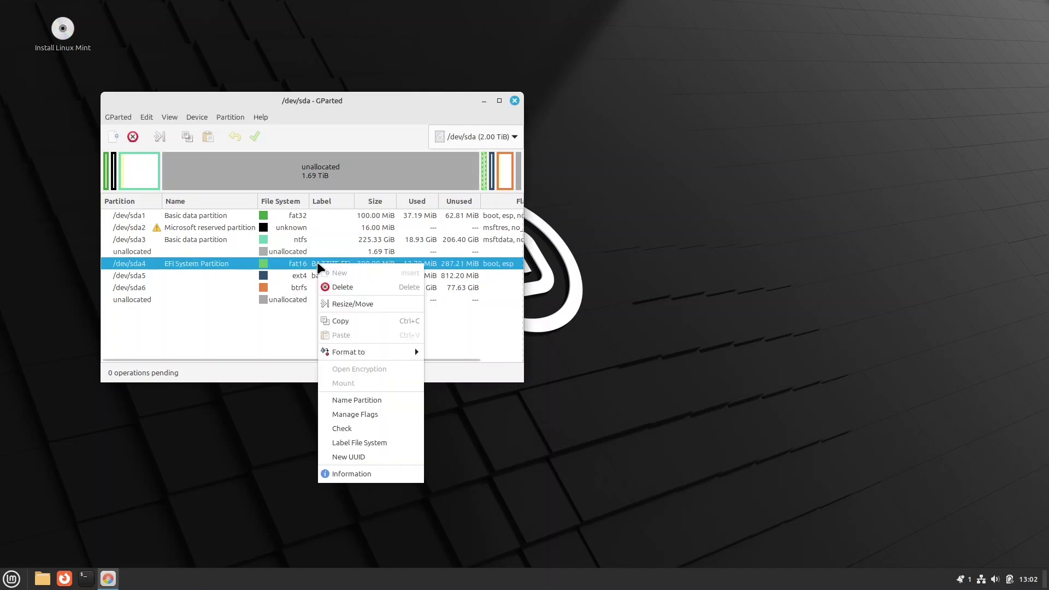
left_click(350, 304)
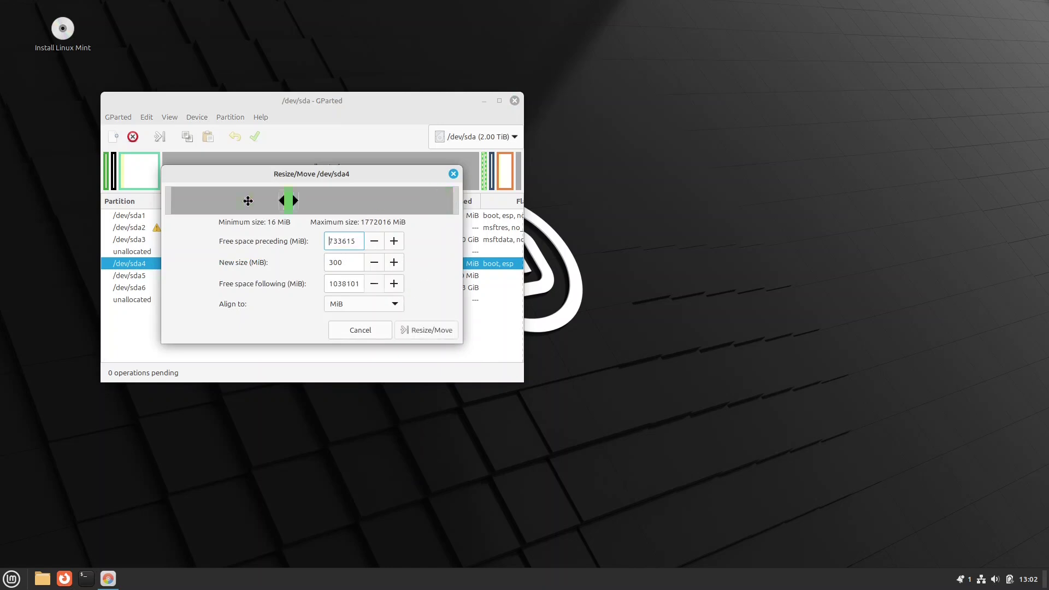
left_click_drag(211, 200, 148, 200)
left_click(424, 330)
left_click(385, 314)
right_click(286, 274)
left_click(314, 313)
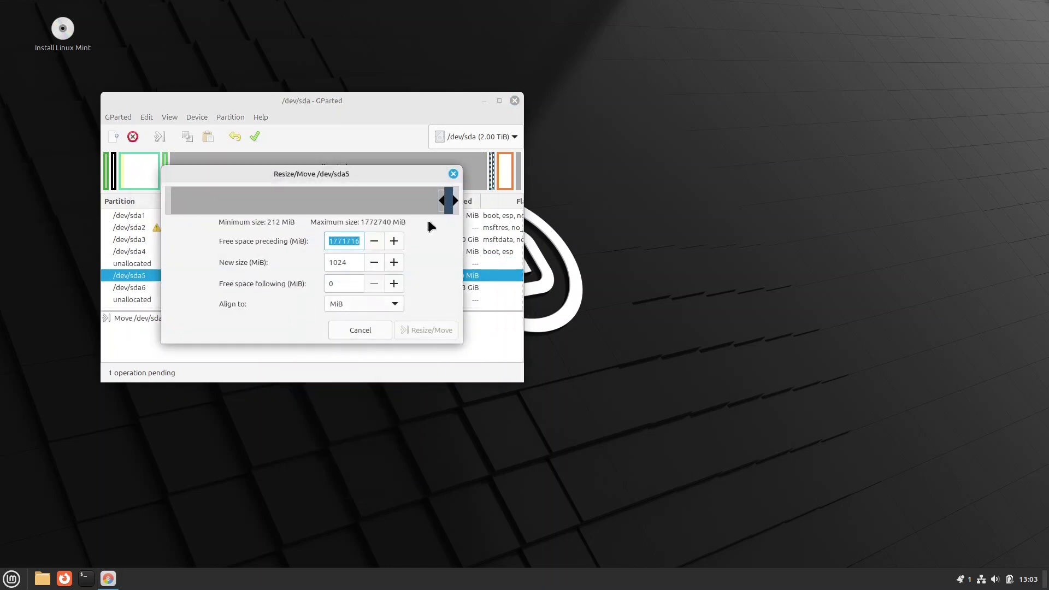
left_click_drag(448, 200, 170, 200)
left_click(413, 326)
left_click(413, 314)
- Queue moving the btrfs partition sda6 from the disk end to the far left
right_click(294, 287)
left_click(305, 345)
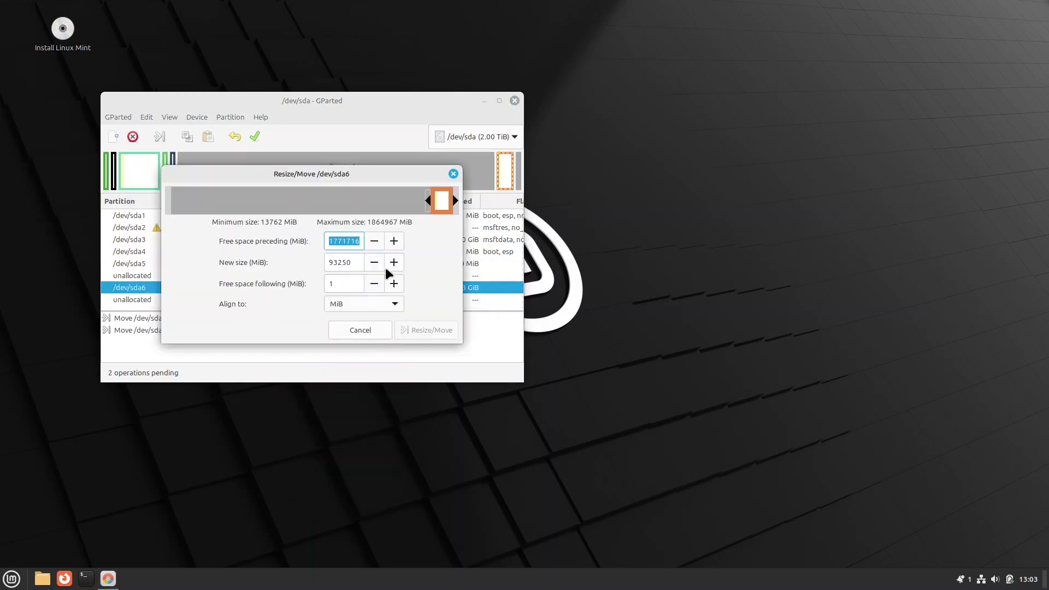
left_click_drag(441, 201, 180, 200)
left_click(421, 329)
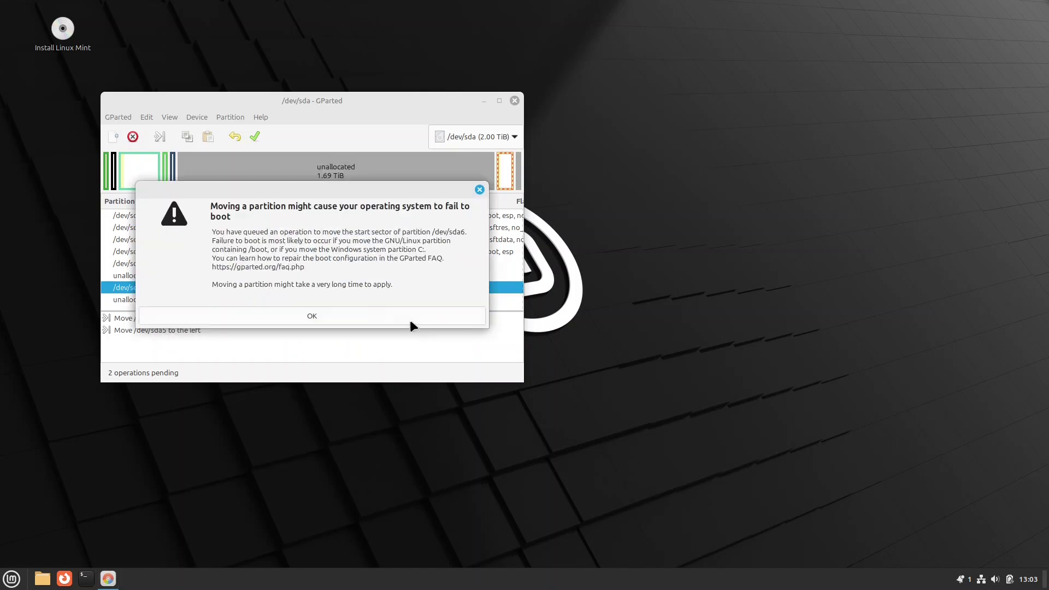
left_click(401, 316)
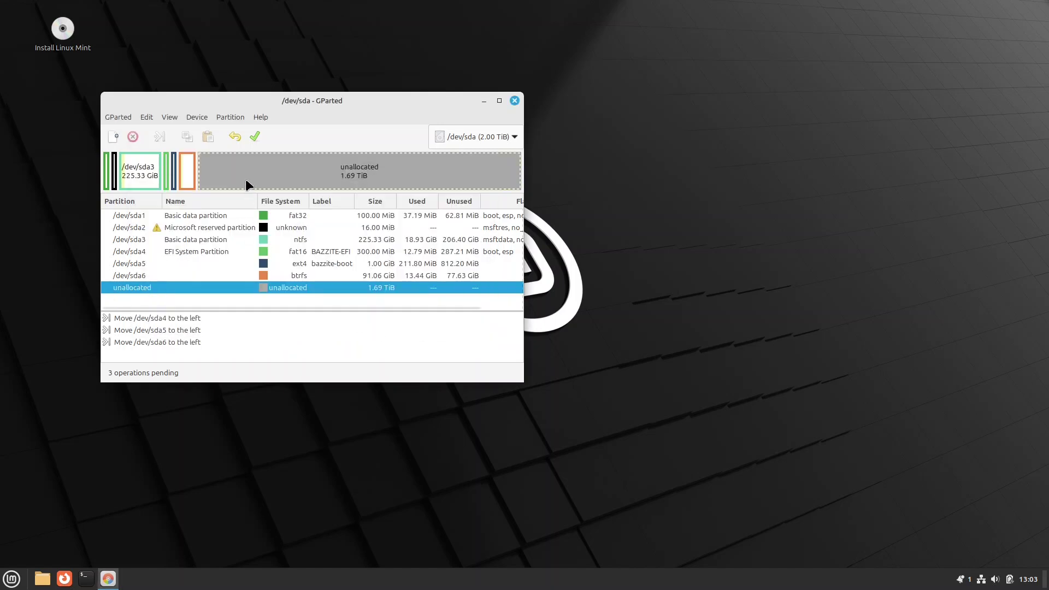
- Apply the three pending partition moves and close the report once they finish
left_click(259, 141)
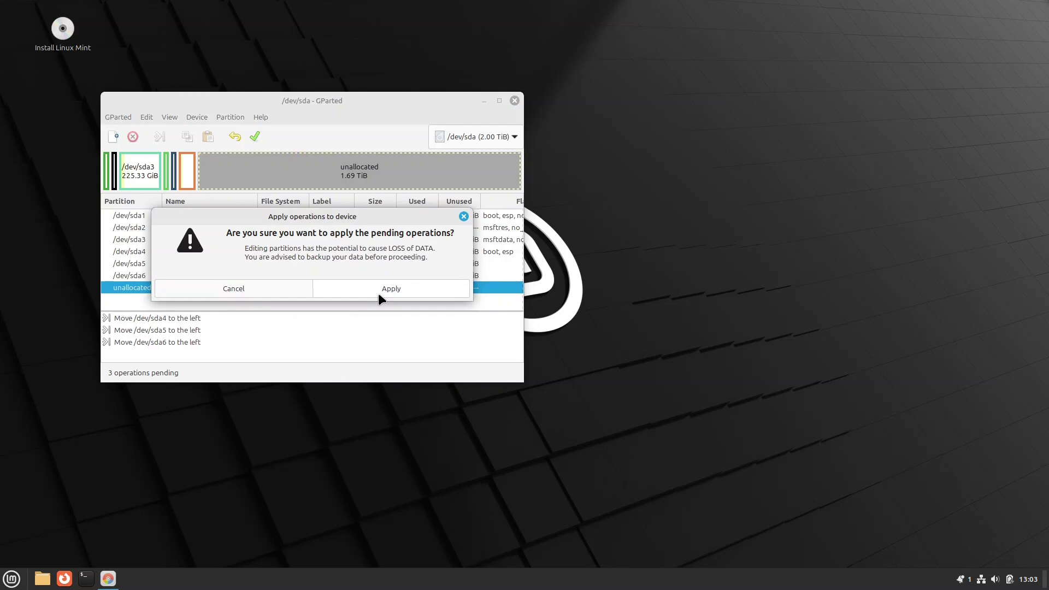
left_click(378, 292)
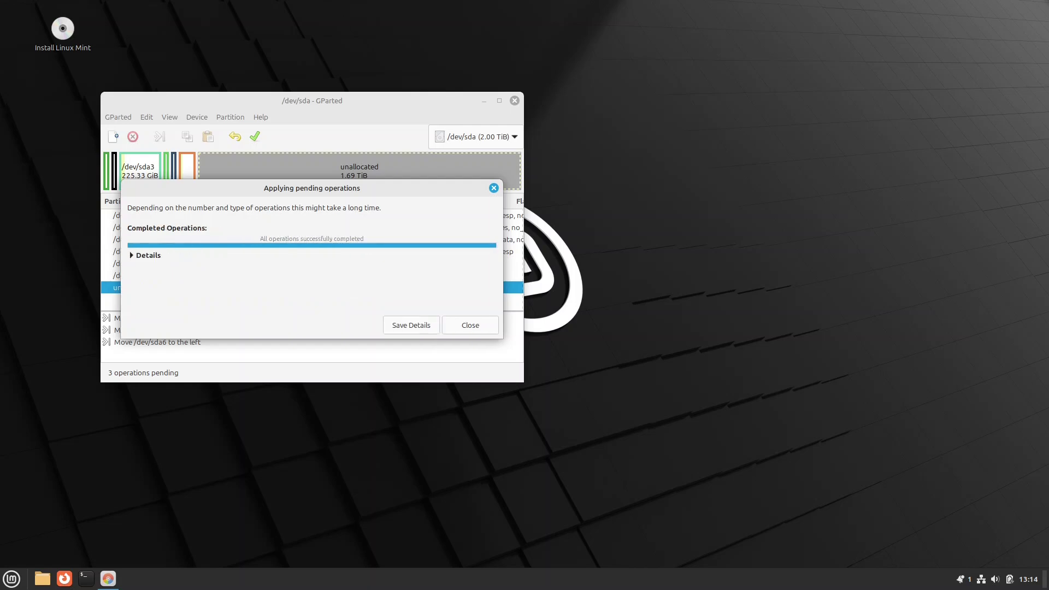
left_click(467, 328)
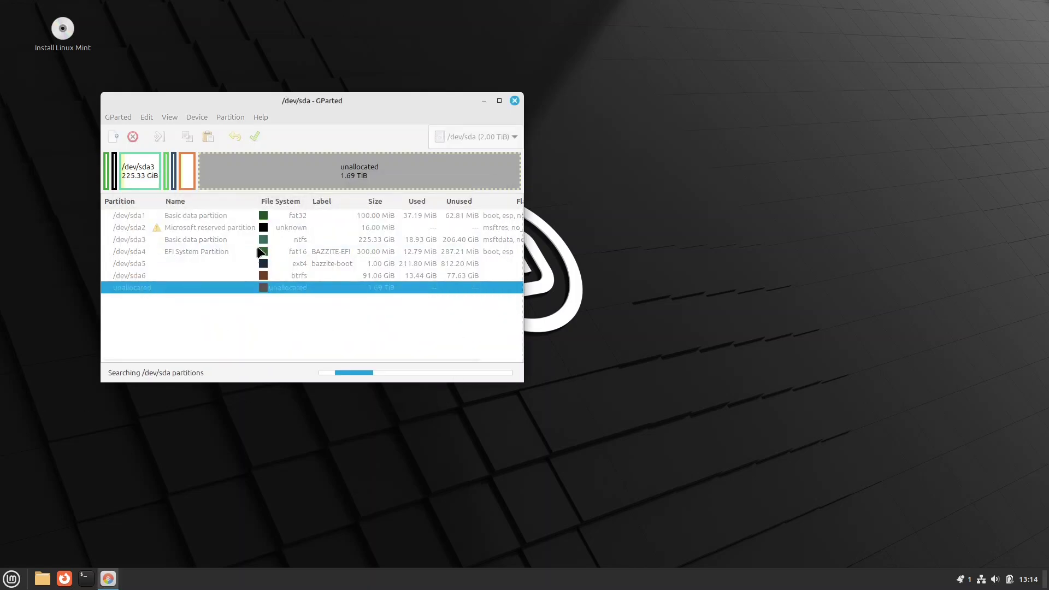
- Queue growing sda6 to 1.78 TiB so it fills all the following free space
right_click(188, 173)
left_click(210, 214)
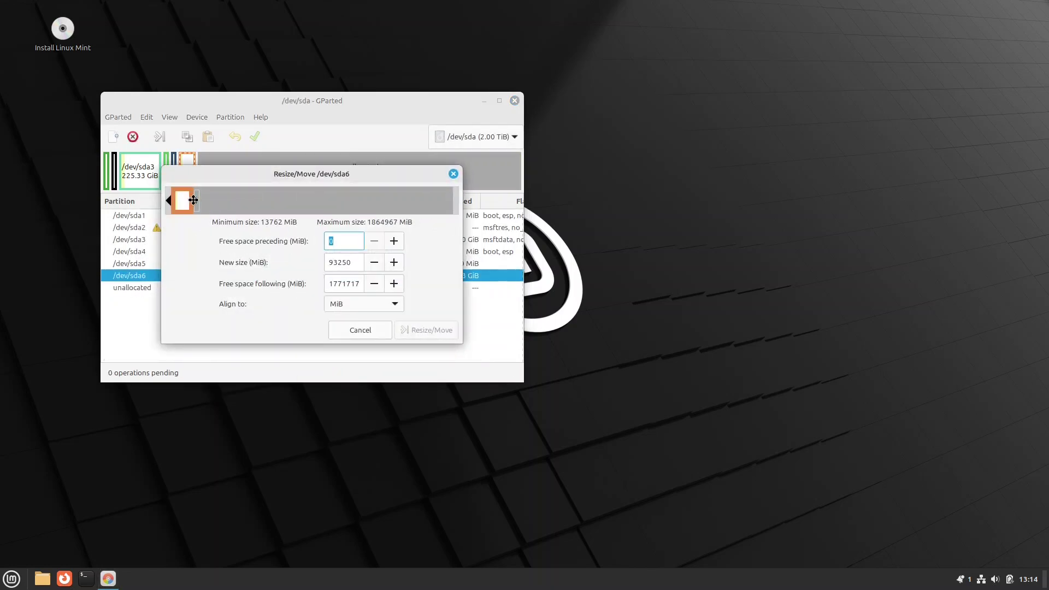
left_click_drag(195, 200, 480, 251)
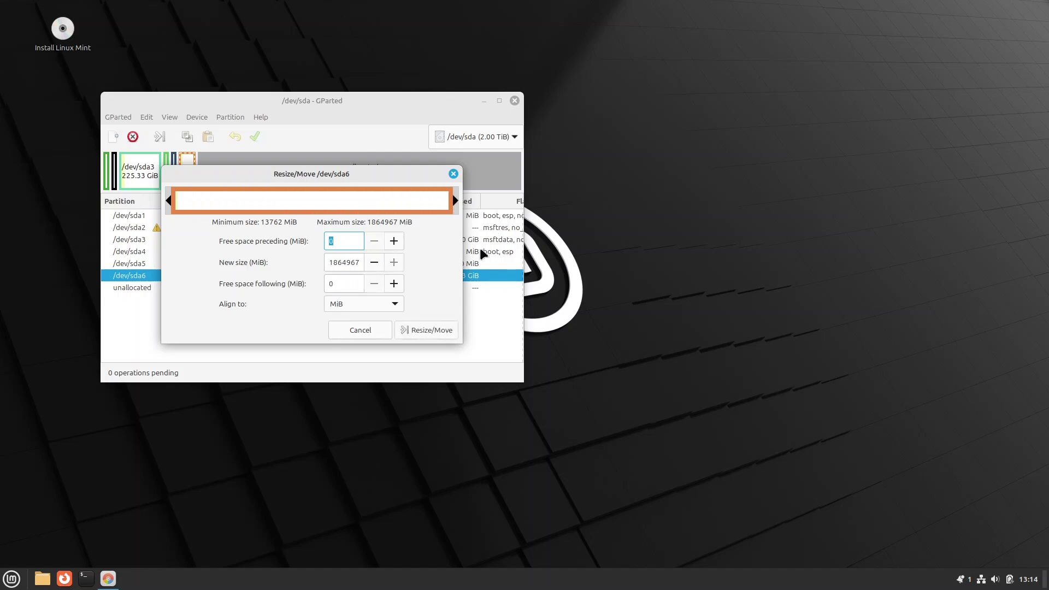
left_click(440, 330)
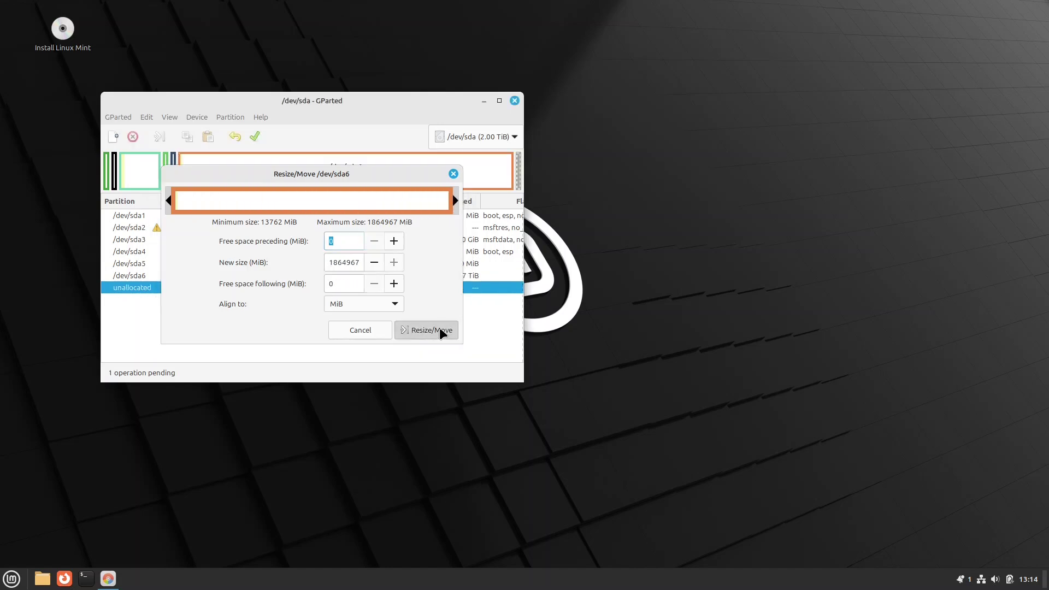
- Apply the pending grow operation and close the completed report
left_click(255, 135)
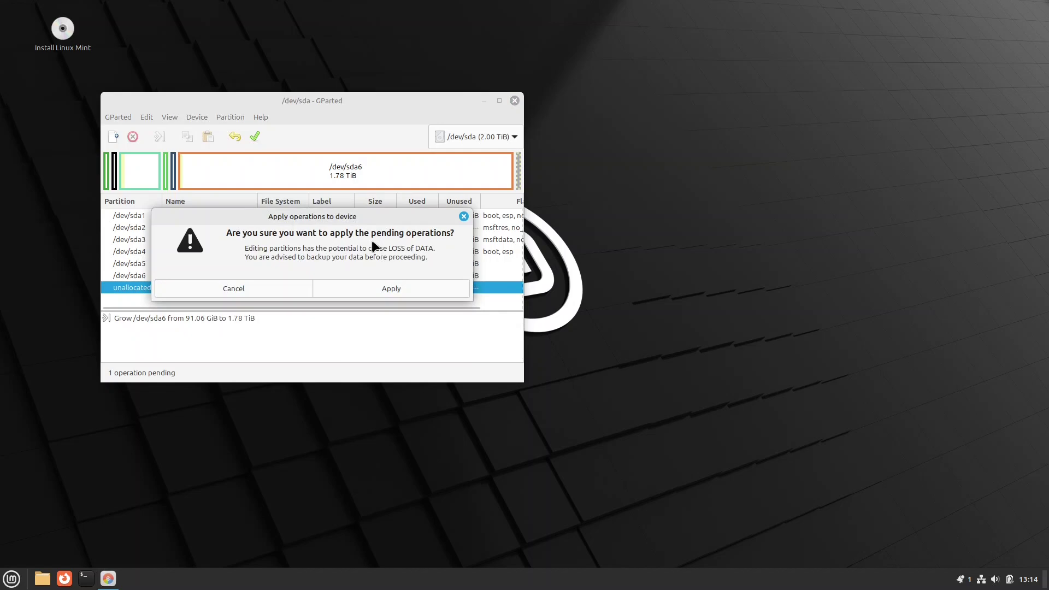
left_click(391, 289)
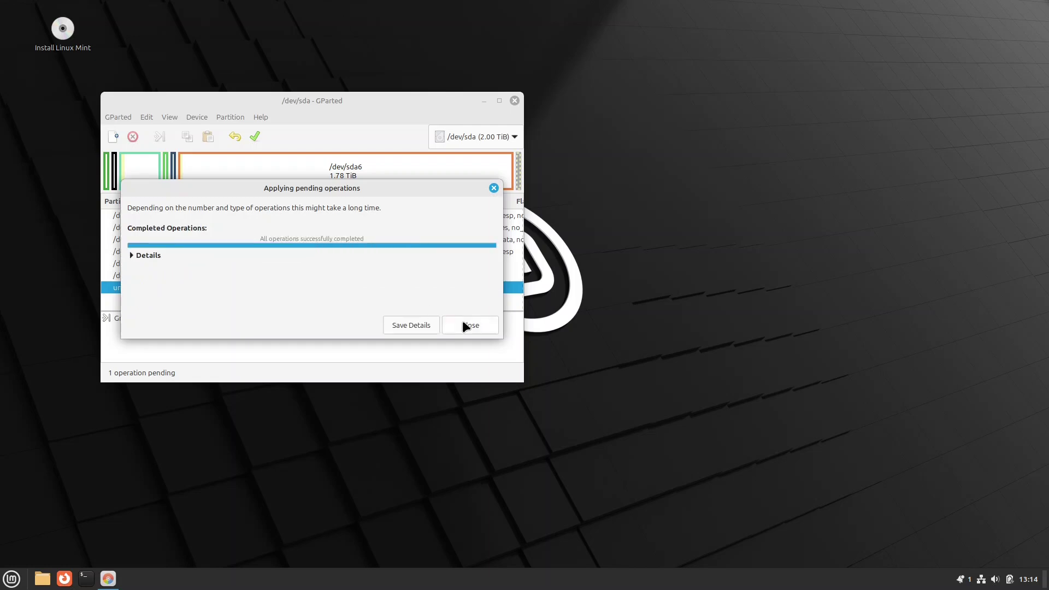
left_click(466, 325)
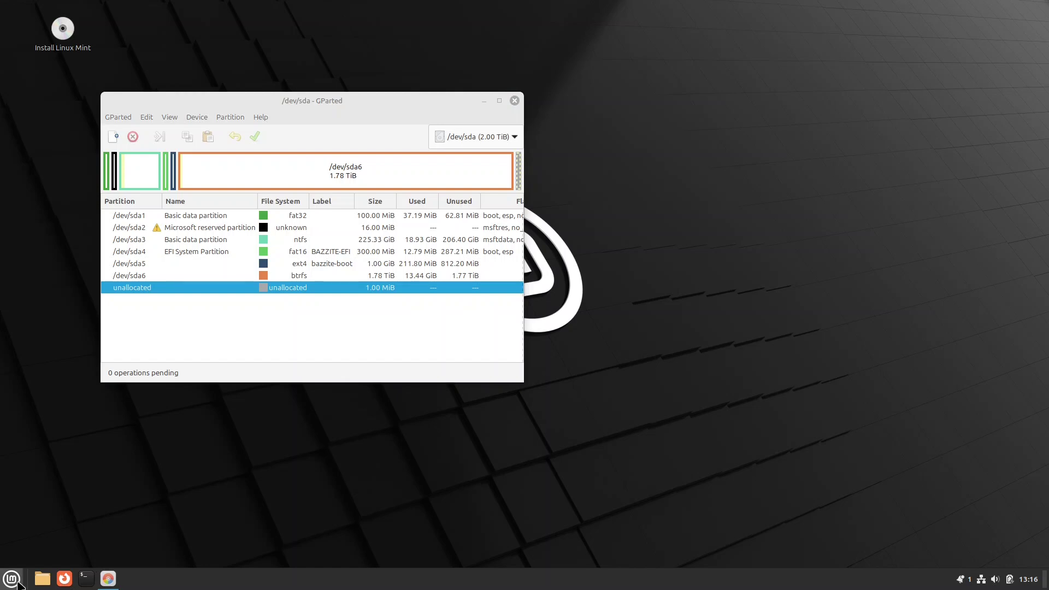
- Shut down the Linux Mint live session, then open the Windows Start menu after booting back
left_click(15, 581)
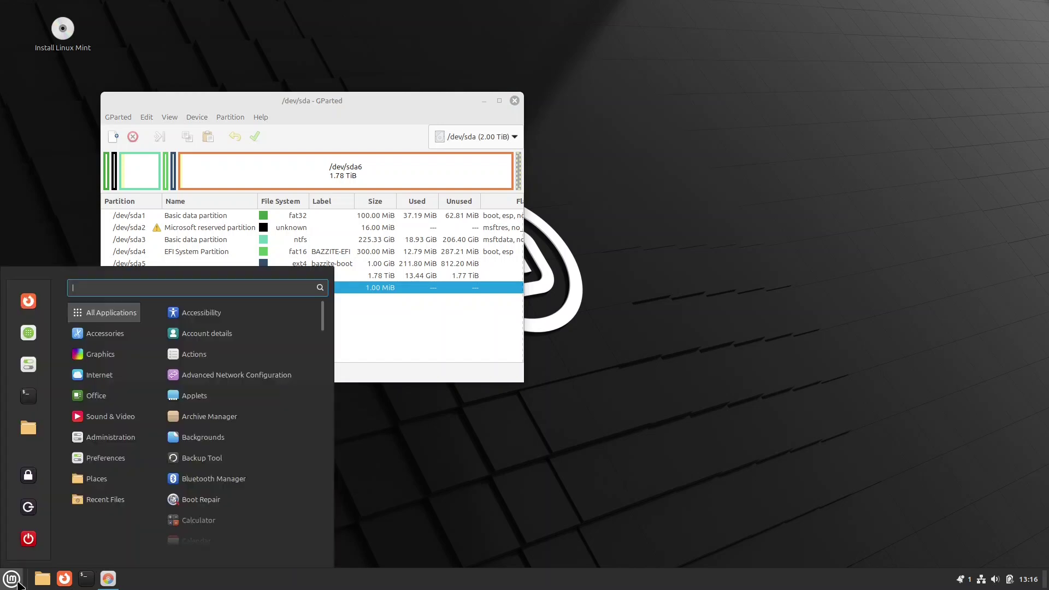
left_click(29, 539)
left_click(555, 341)
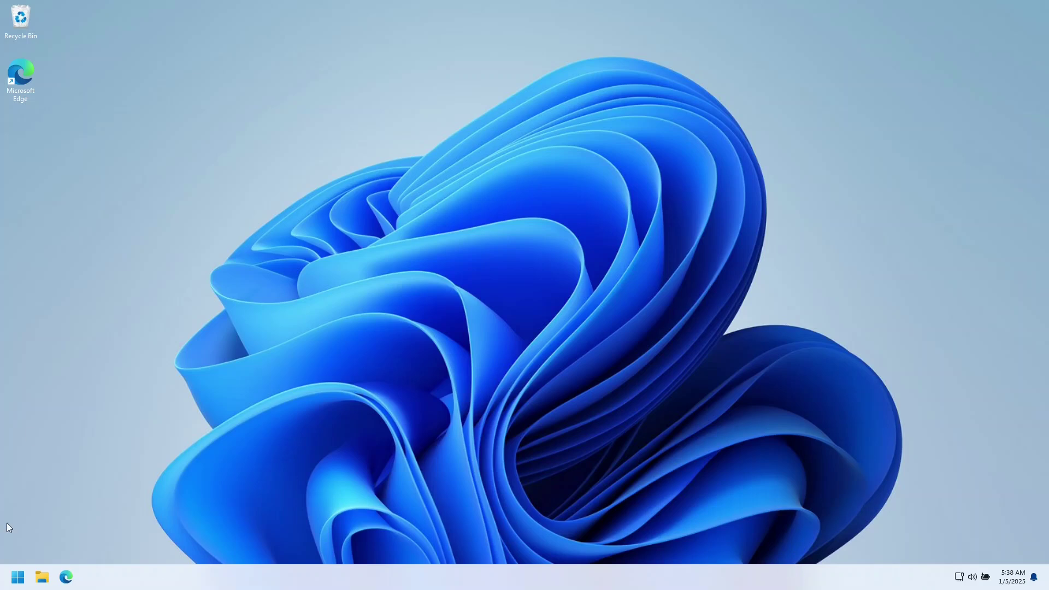
left_click(19, 579)
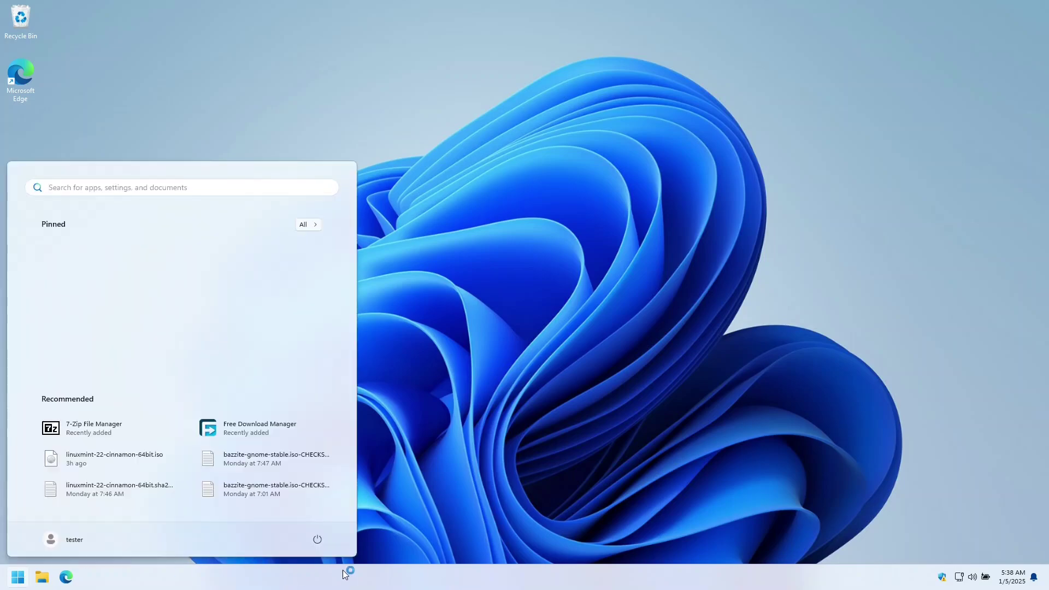